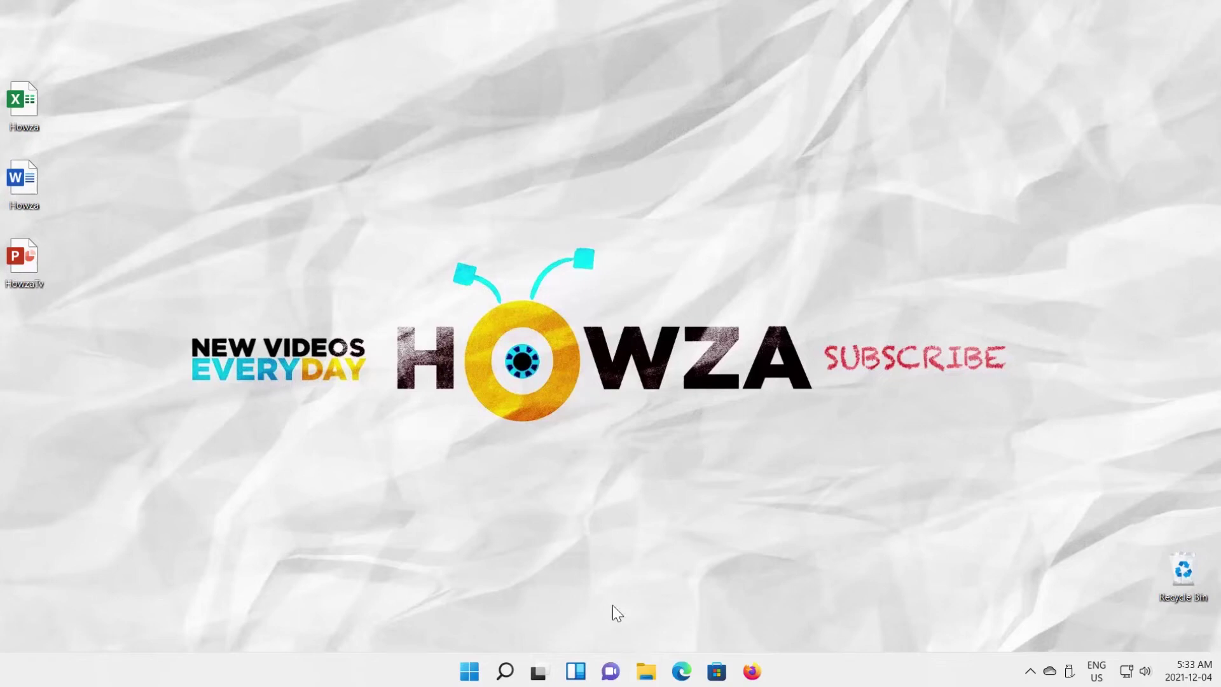
- Open the HowzaTv presentation from its desktop icon
double_click(43, 268)
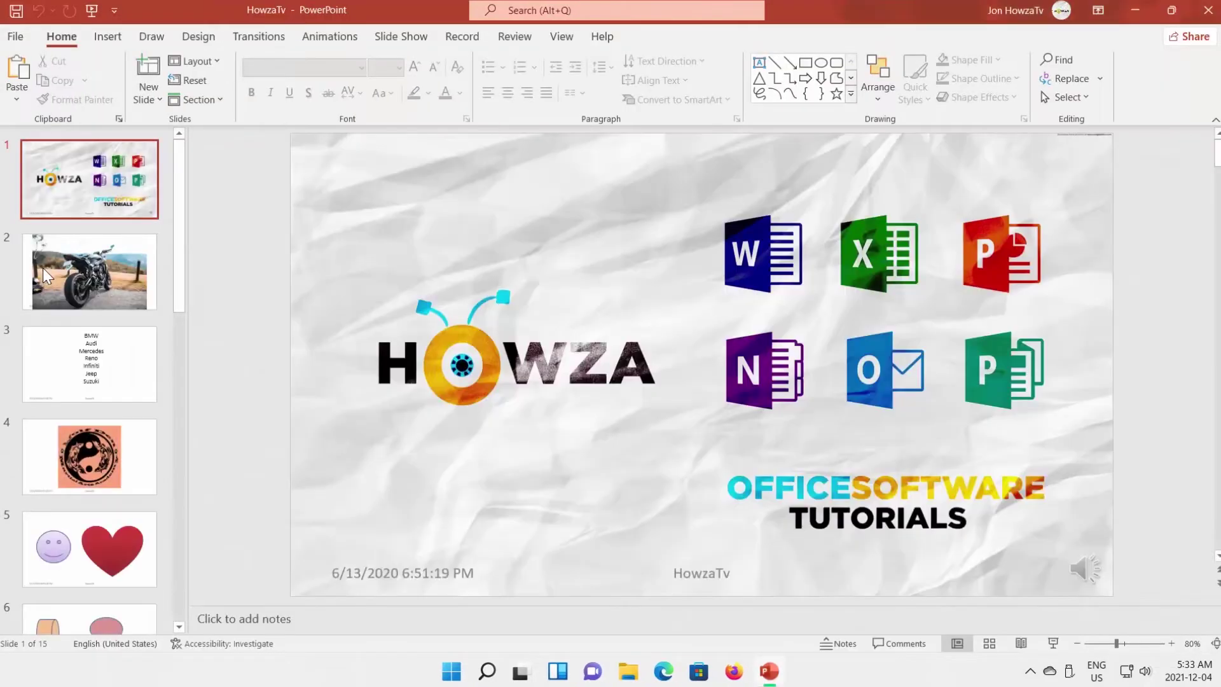
- Open the PowerPoint Options dialog on its General page from the File backstage
left_click(16, 37)
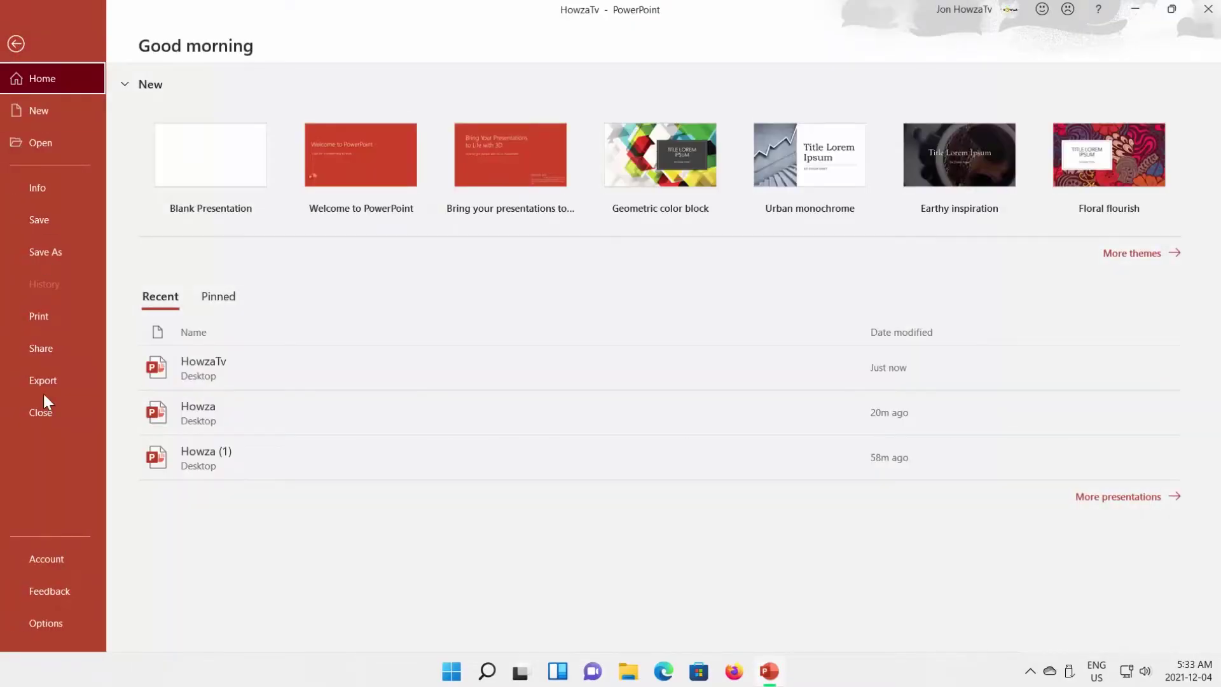
key("Escape")
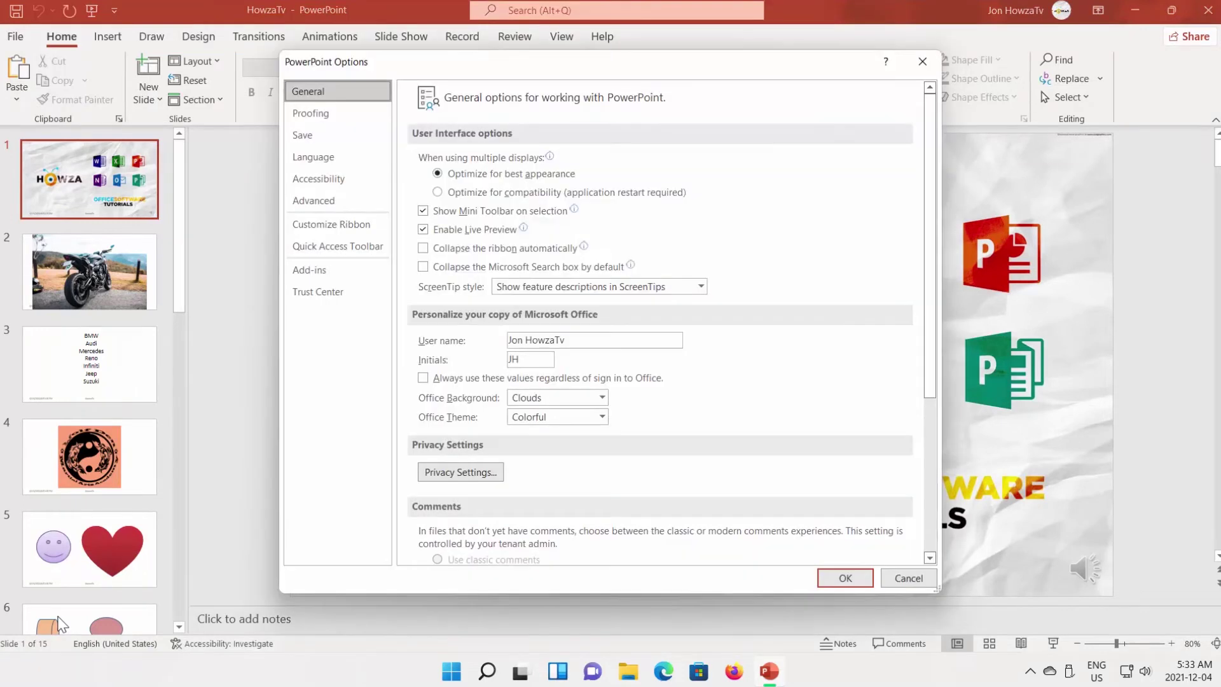
- Add German [Deutsch] as a display language on the Language page, install it, and acknowledge the notice
left_click(312, 157)
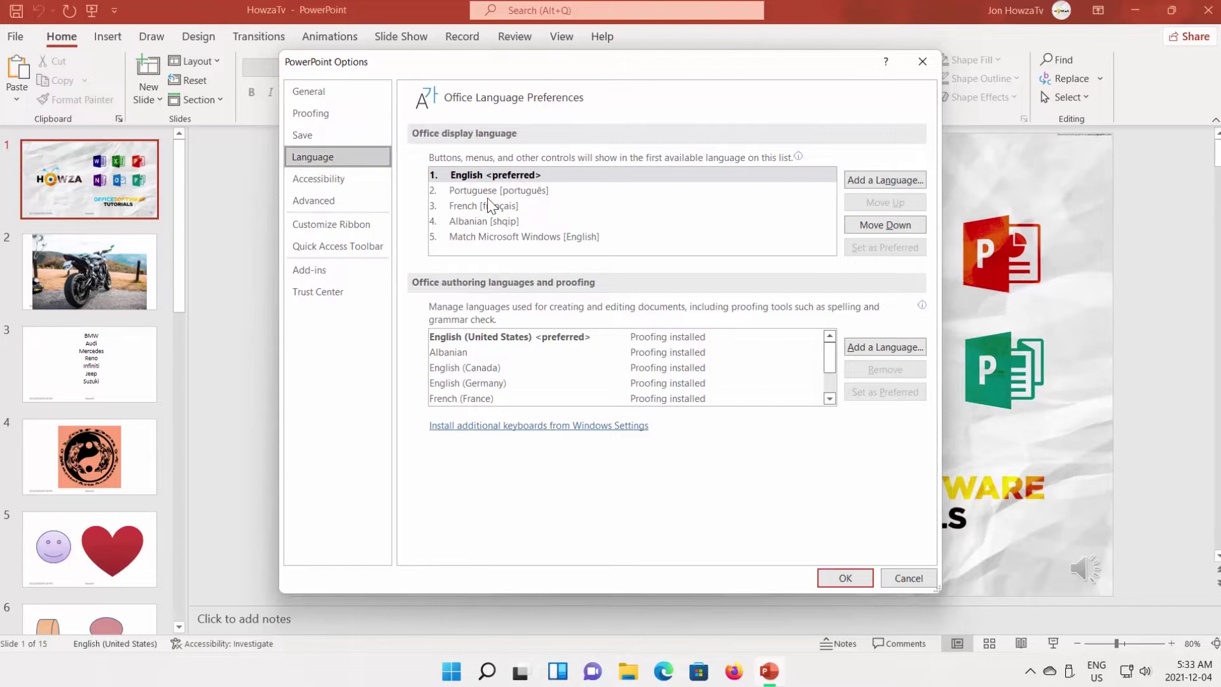
left_click(883, 180)
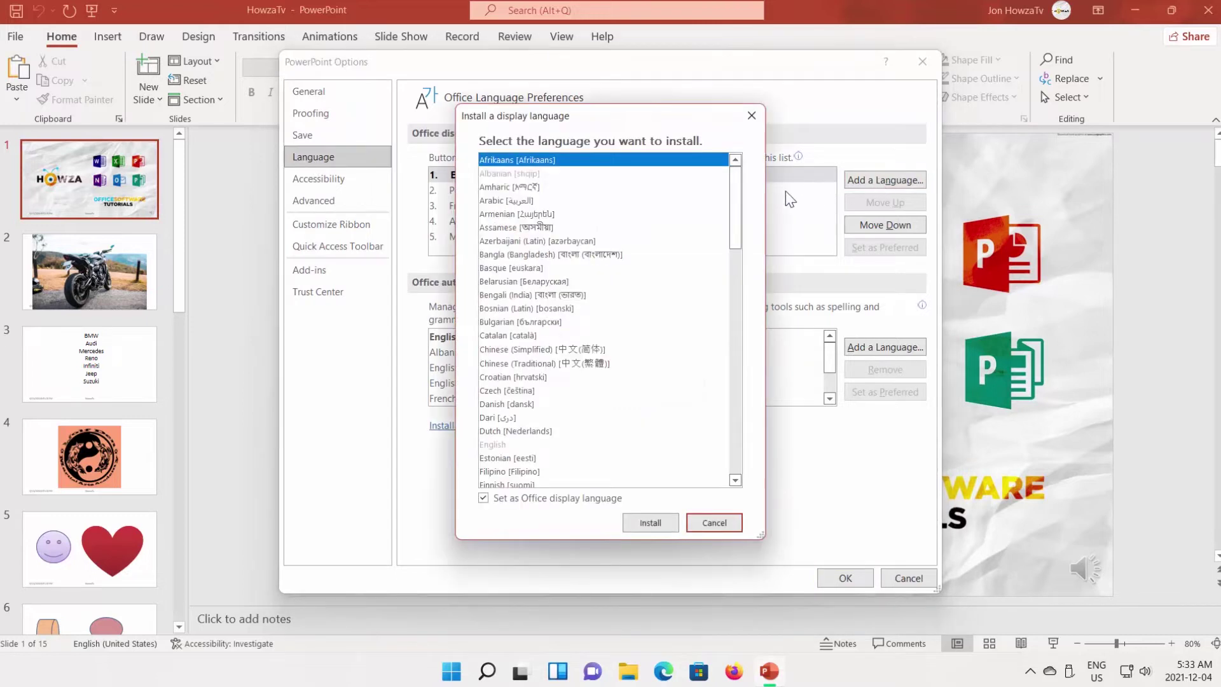
left_click_drag(738, 182, 745, 243)
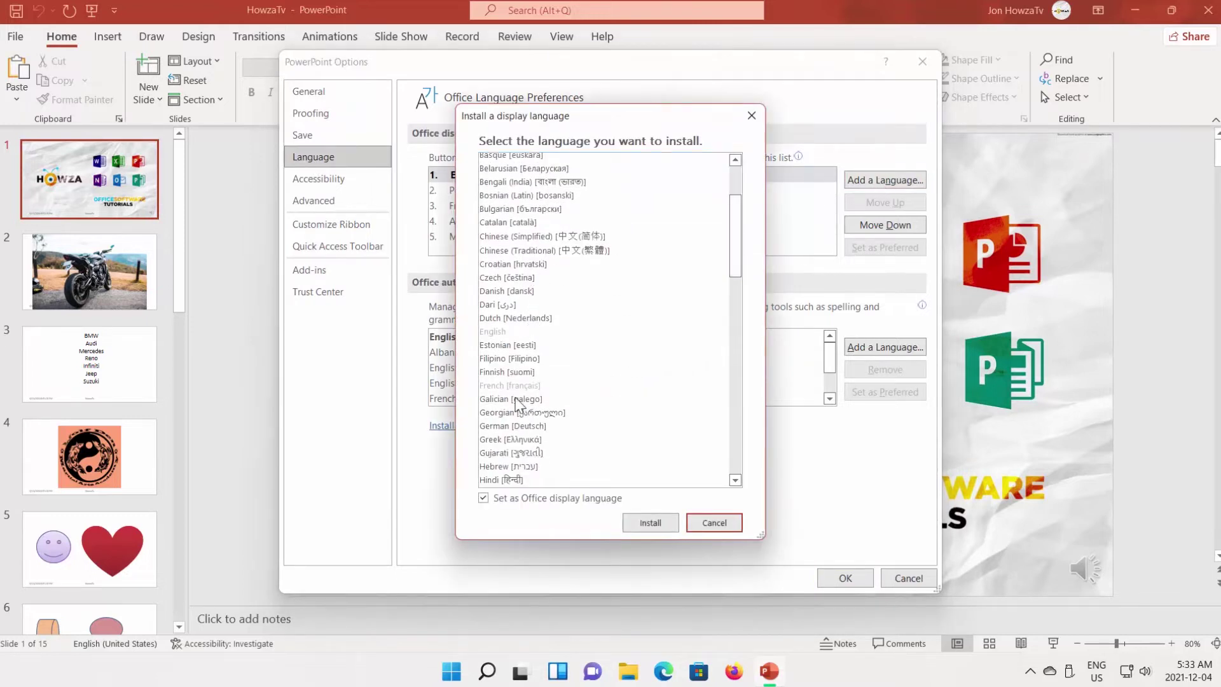
left_click(516, 425)
left_click(648, 523)
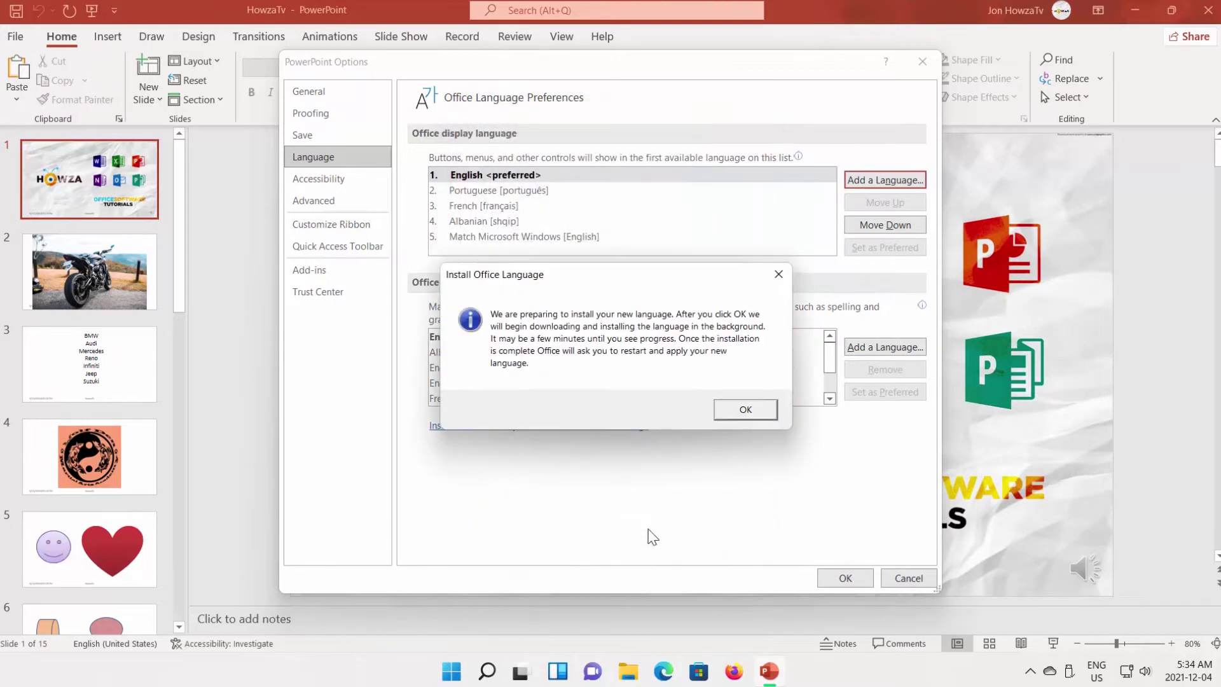
left_click(748, 408)
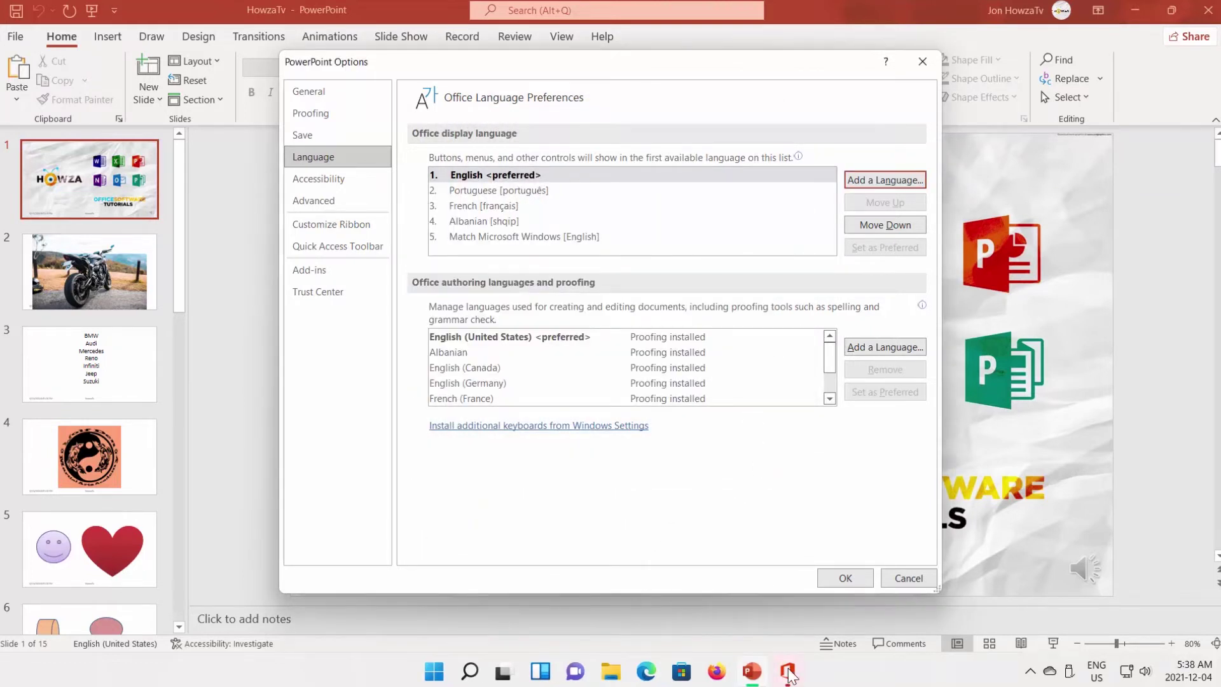
- Continue past the Office update's Save your work prompt so PowerPoint restarts in German
left_click(737, 561)
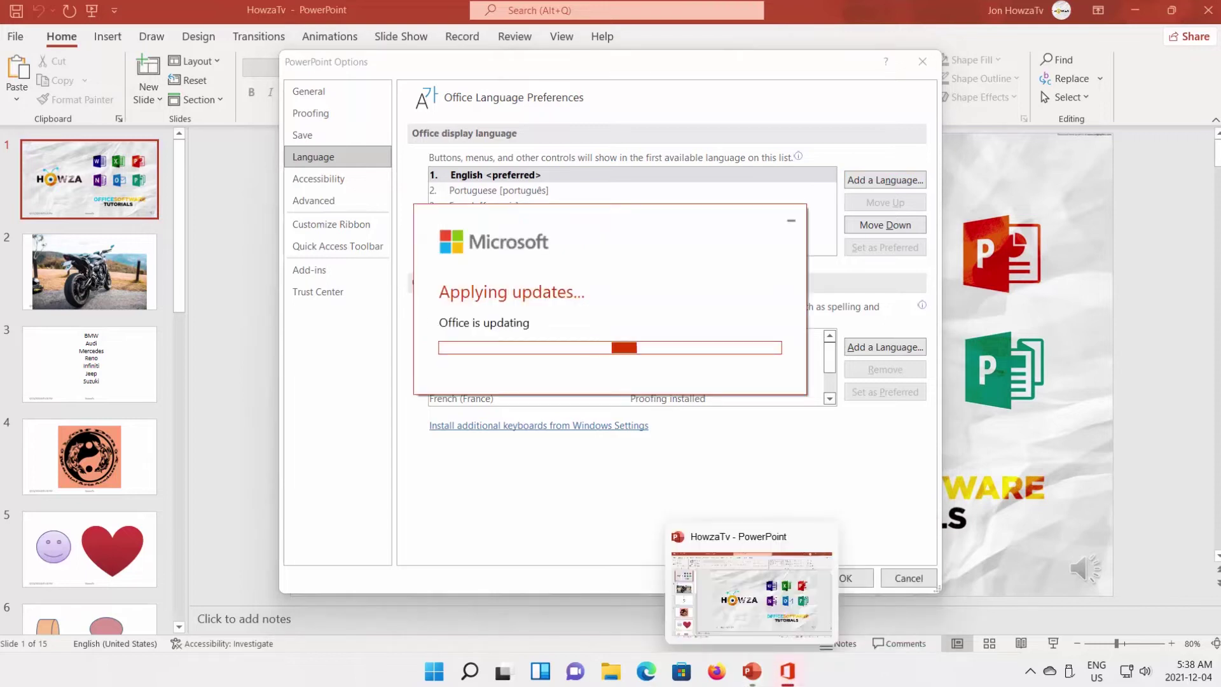
left_click(868, 591)
left_click_drag(619, 248, 793, 250)
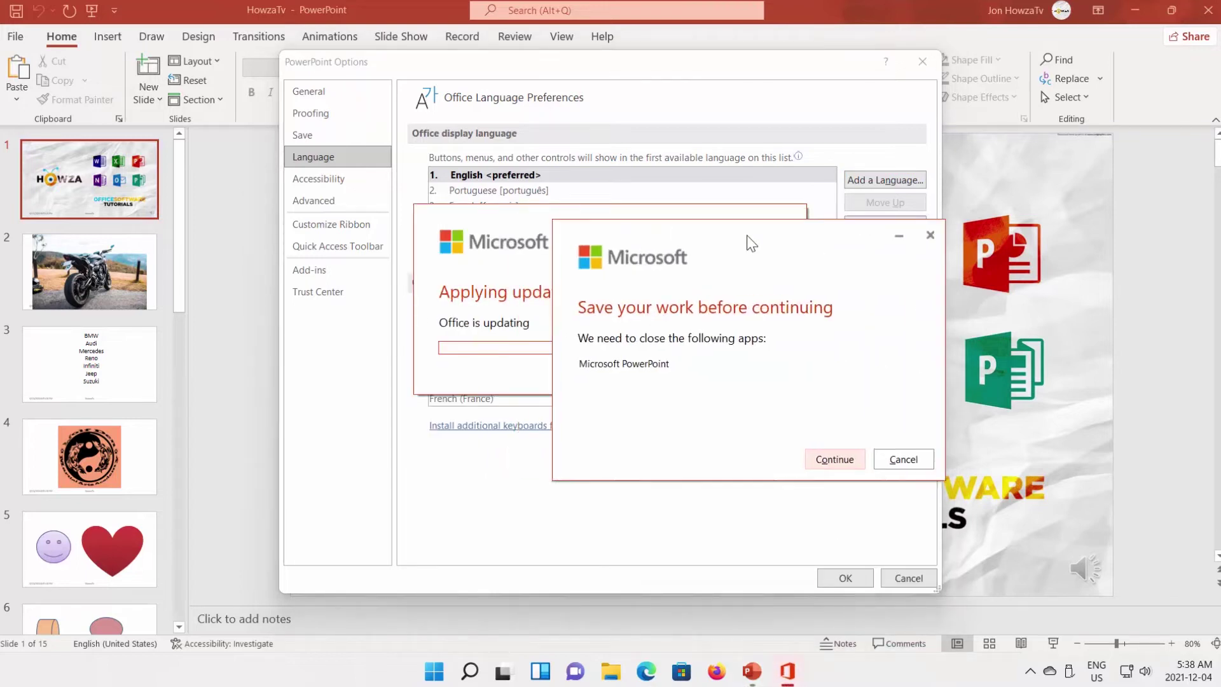
left_click(880, 466)
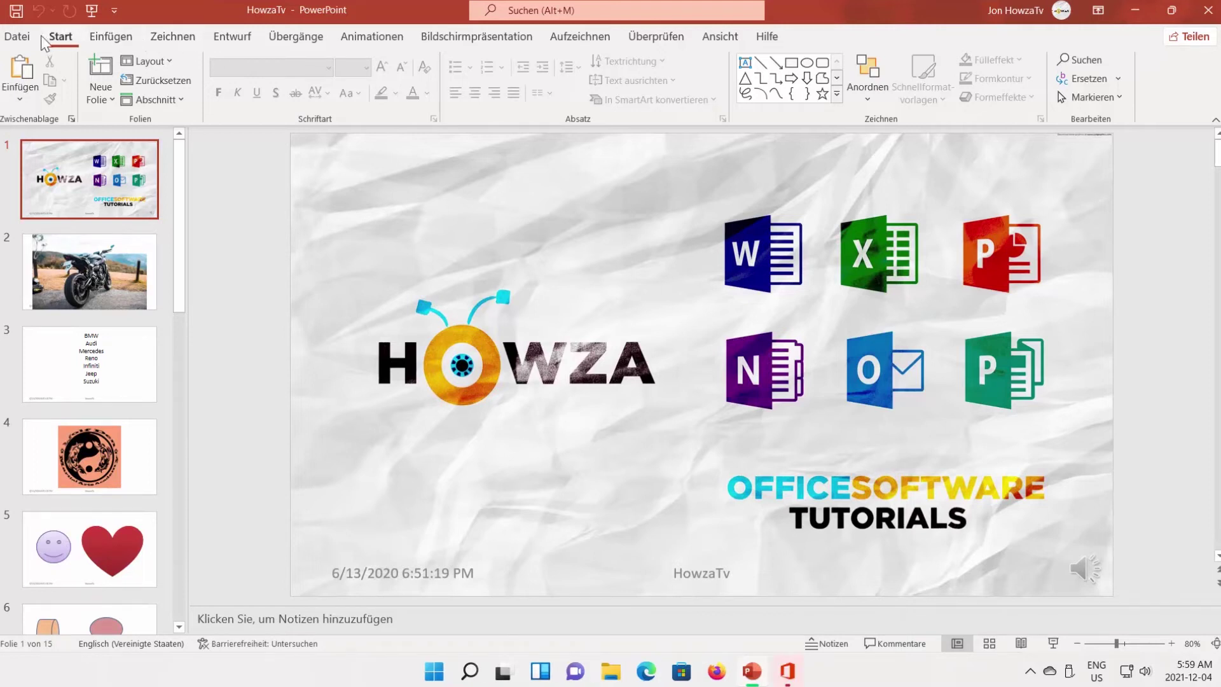
- Open the German Optionen dialog on its Sprache page
left_click(17, 36)
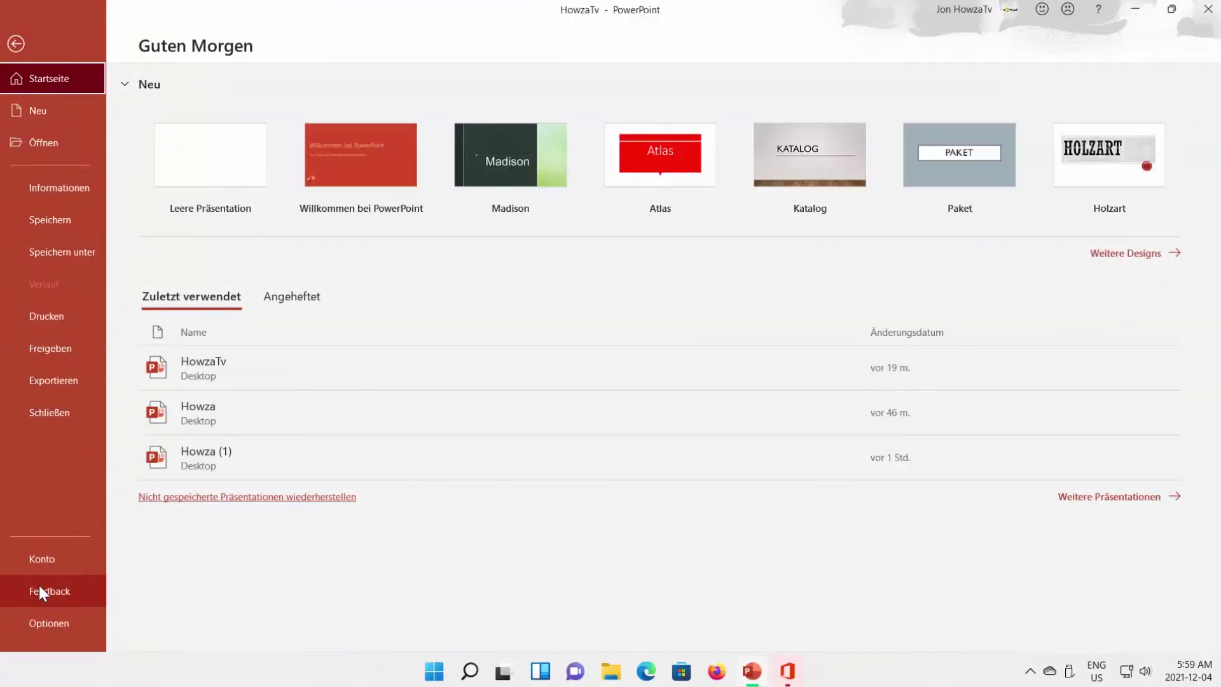
left_click(45, 623)
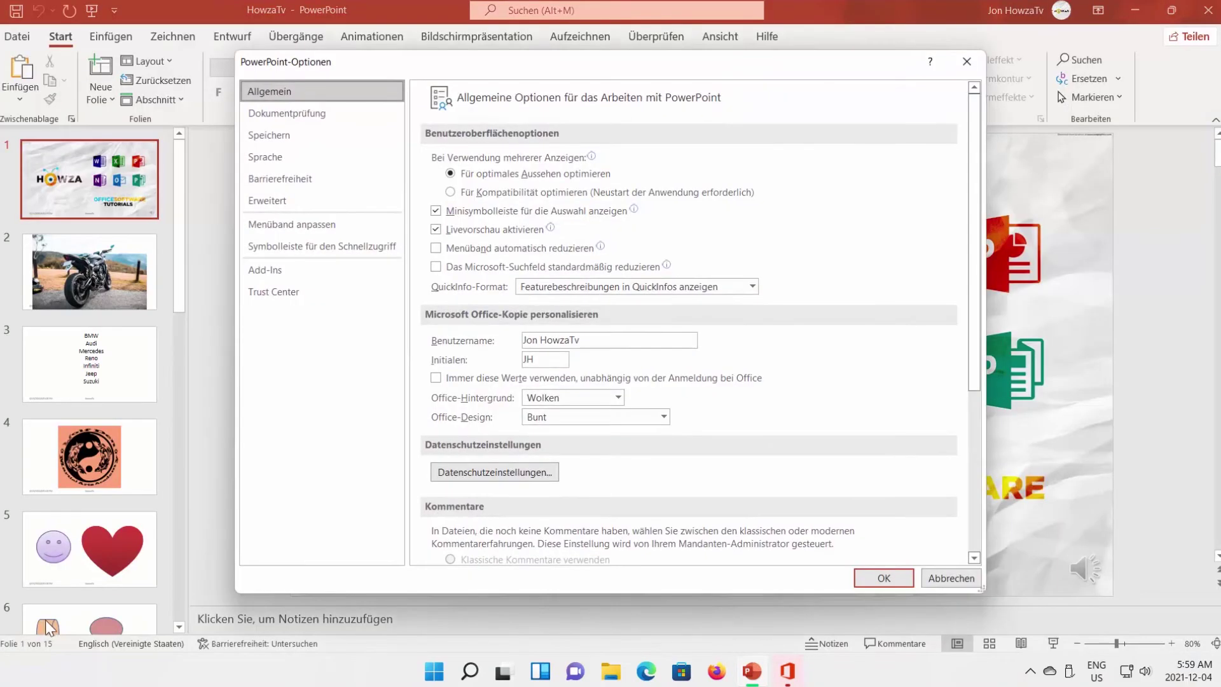
left_click(279, 179)
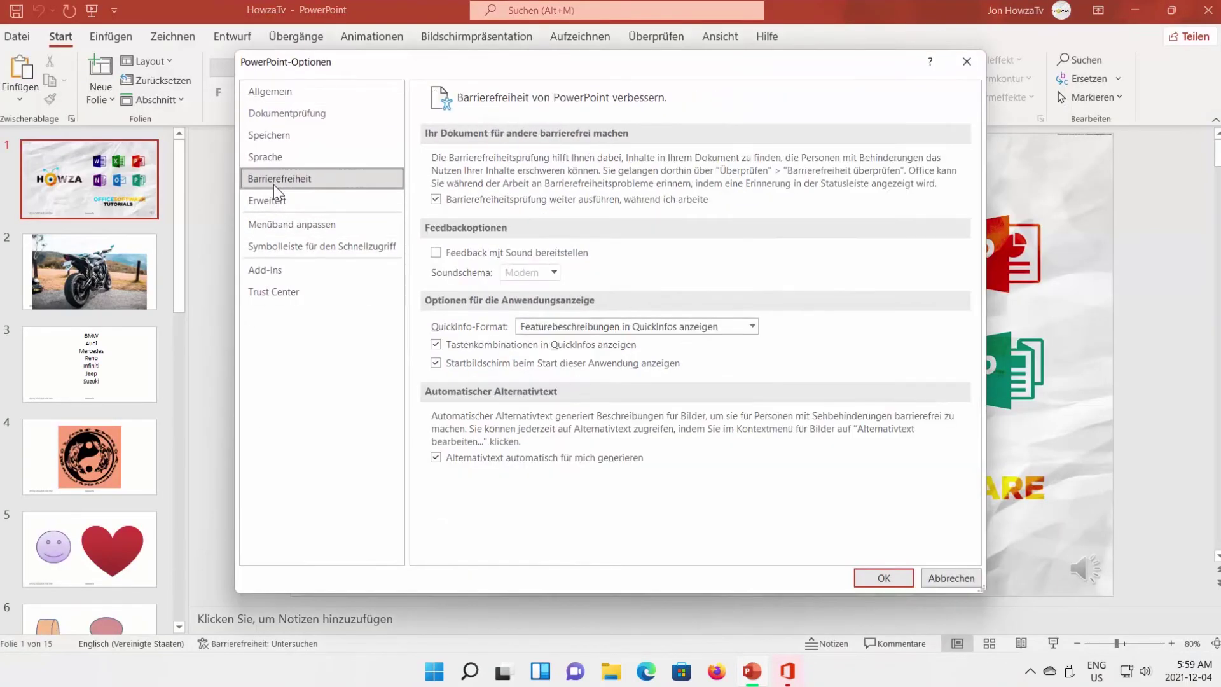
left_click(268, 200)
left_click(266, 156)
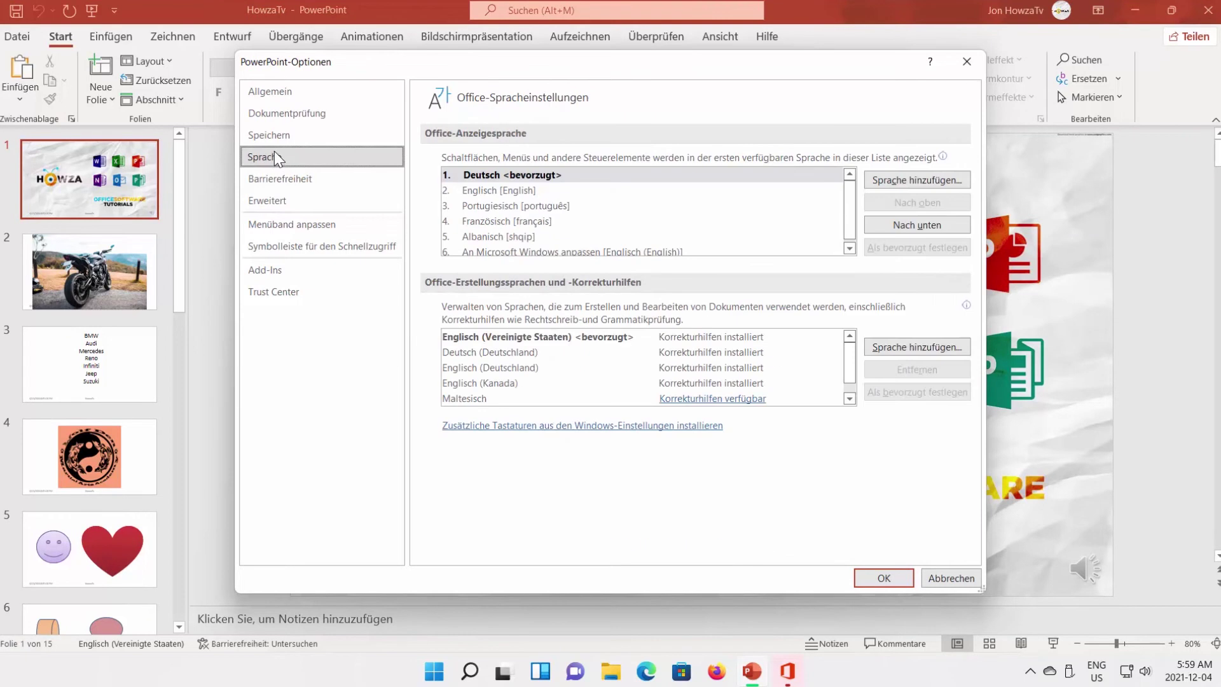
- Make Englisch the preferred display language and confirm both the dialog and the message
left_click(491, 191)
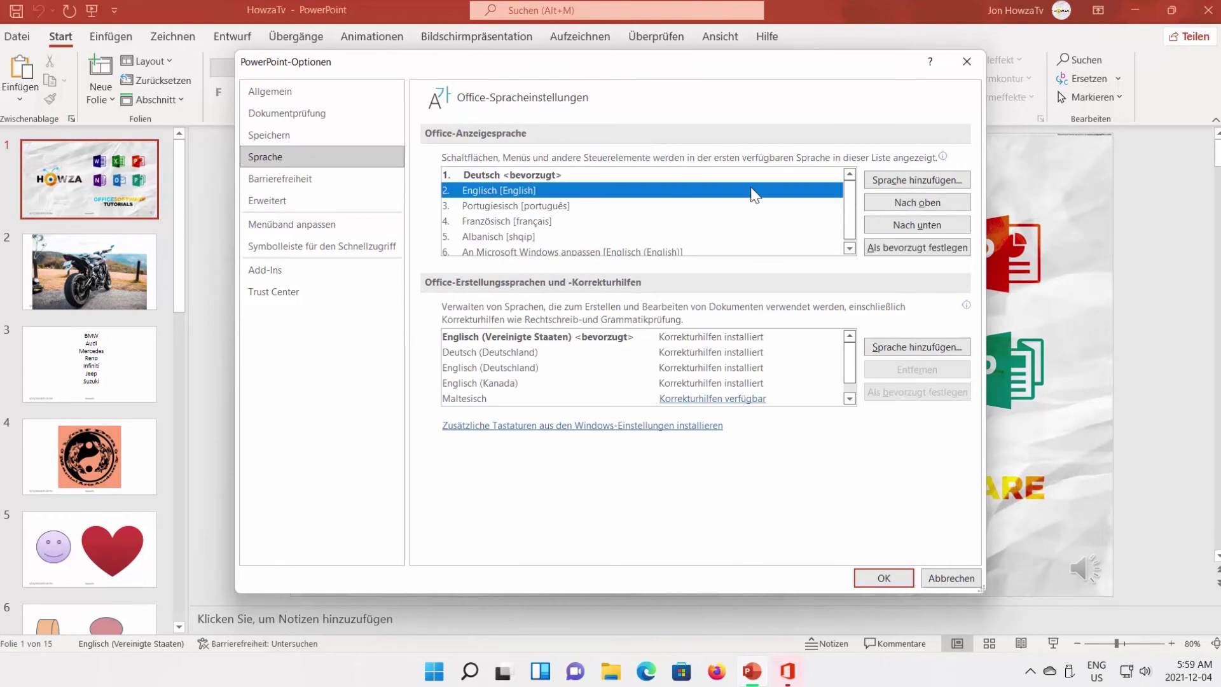
left_click(911, 248)
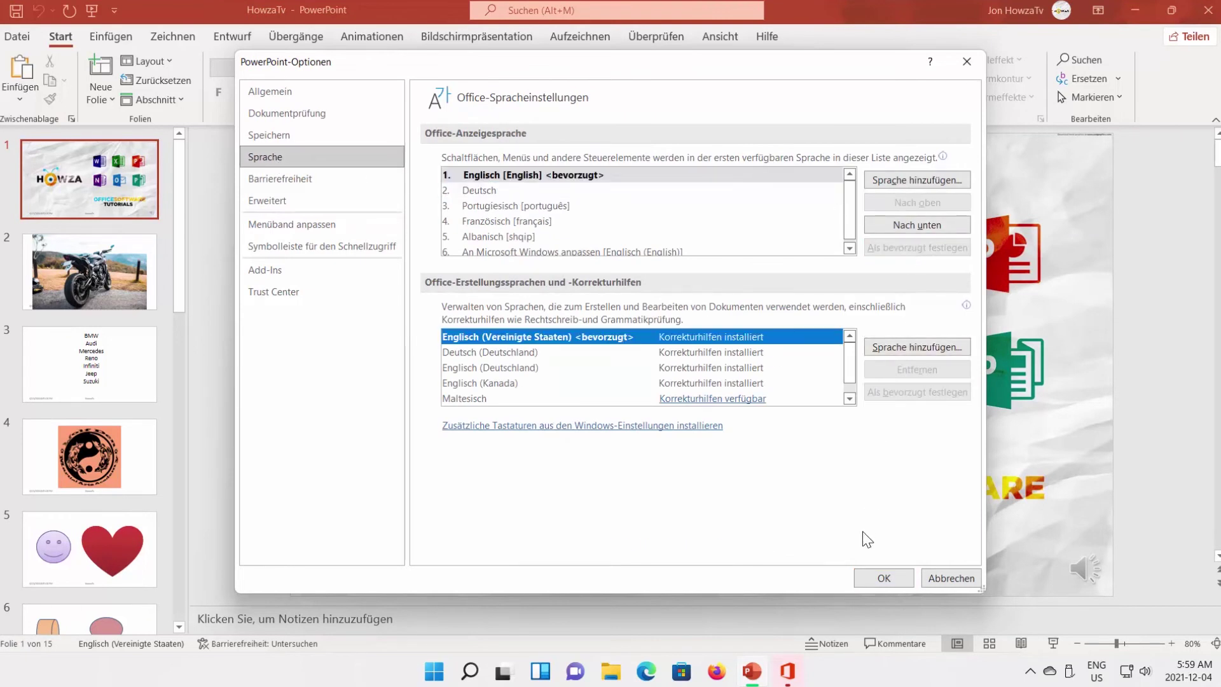
left_click(883, 578)
left_click(708, 391)
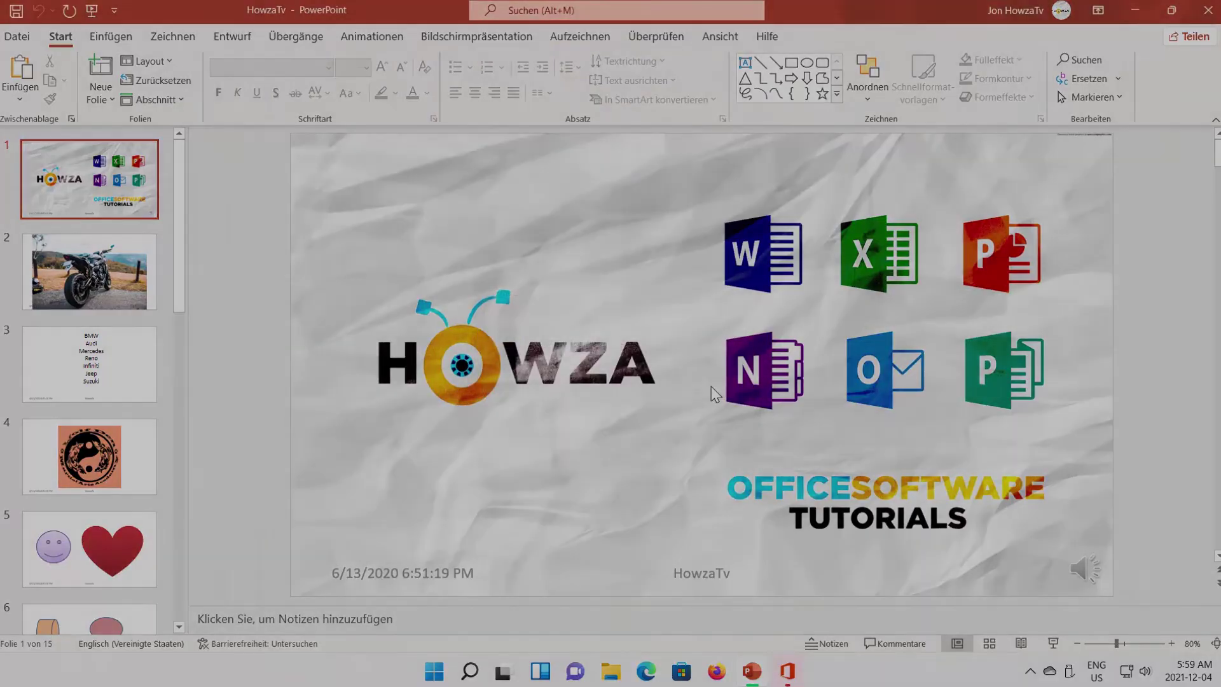